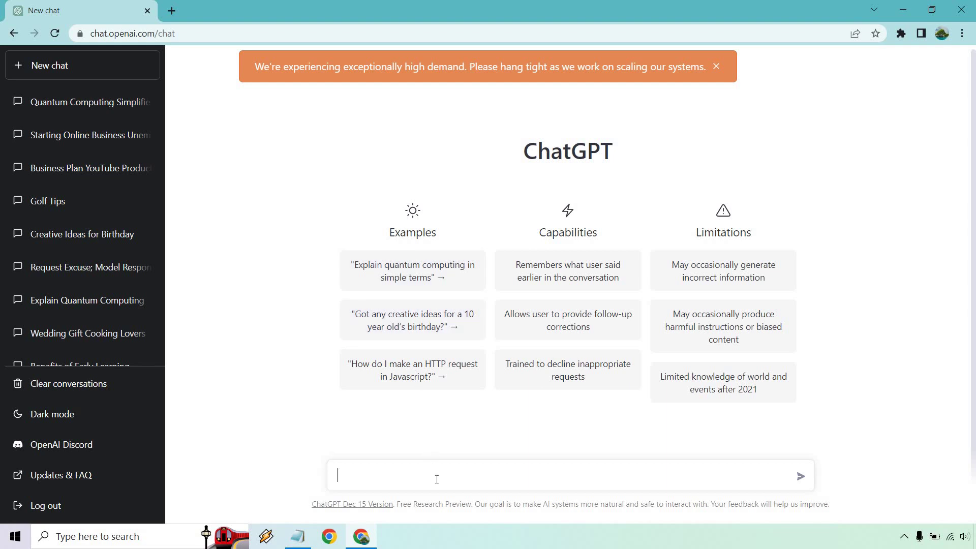
Copy the blog-title prompt from the ChatGPT For SEO notes in Notepad, then minimise Notepad
{"action": "left_click", "coordinate": [298, 536]}
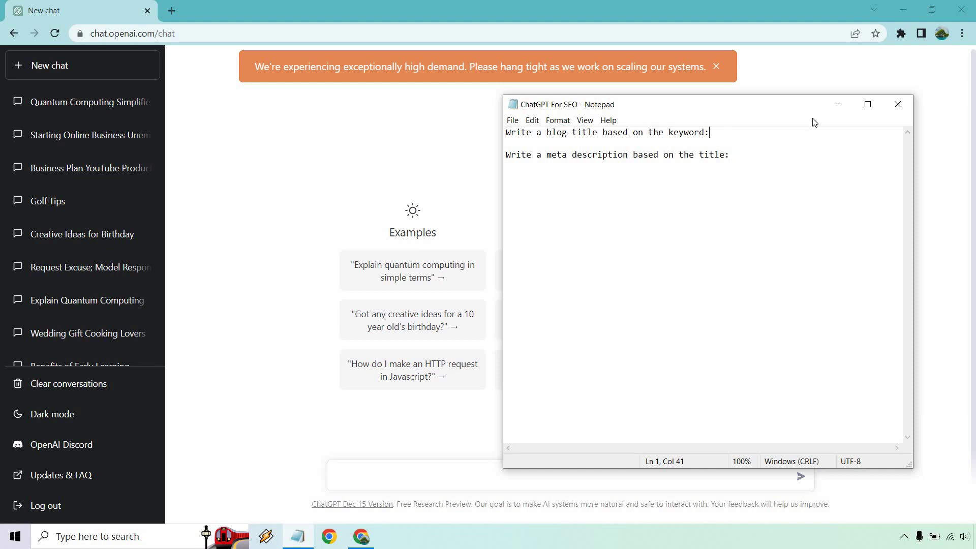
{"action": "left_click", "coordinate": [839, 106]}
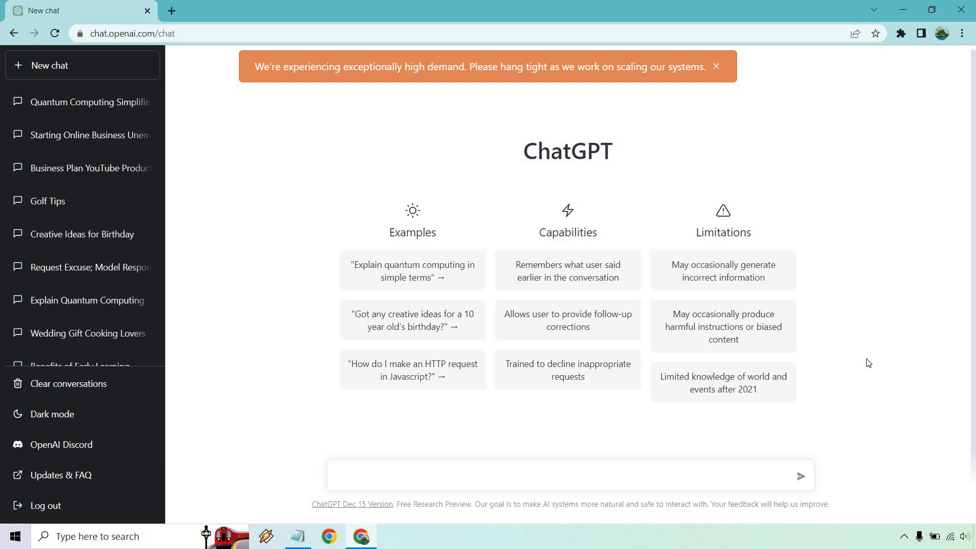
Paste the blog-title prompt and copy the keyword 'why youtube is important for marketing' from Google Search
{"action": "type", "text": "Write a blog title based on the keyword:"}
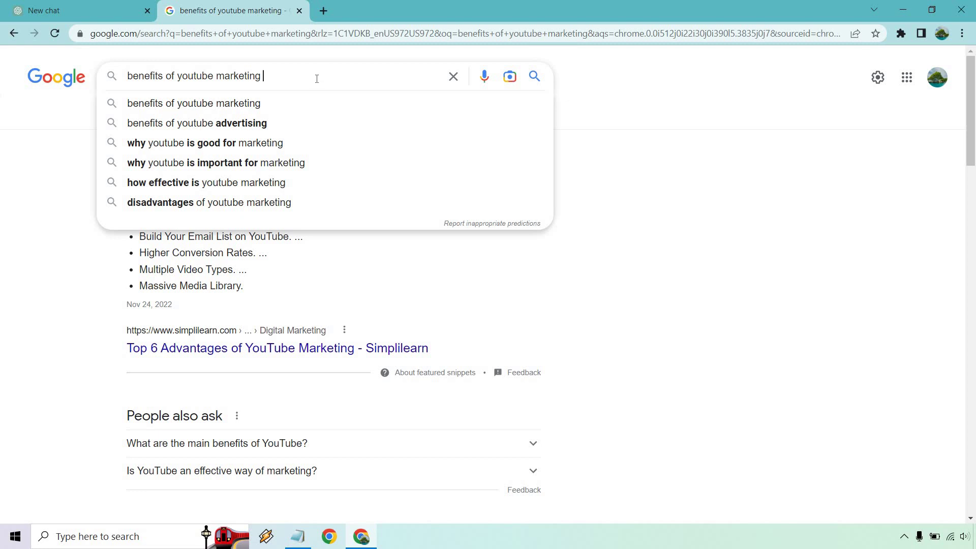
{"action": "left_click", "coordinate": [256, 163]}
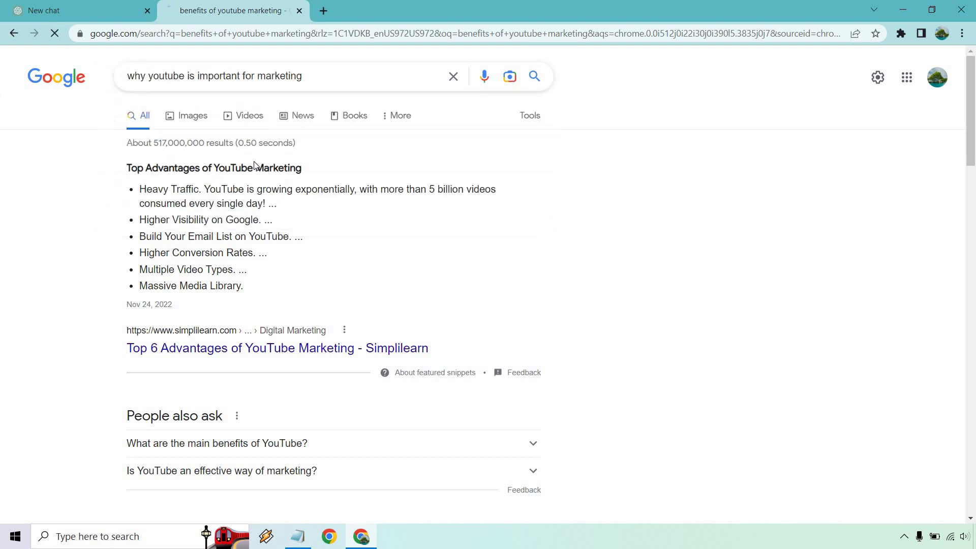
{"action": "triple_click", "coordinate": [316, 76]}
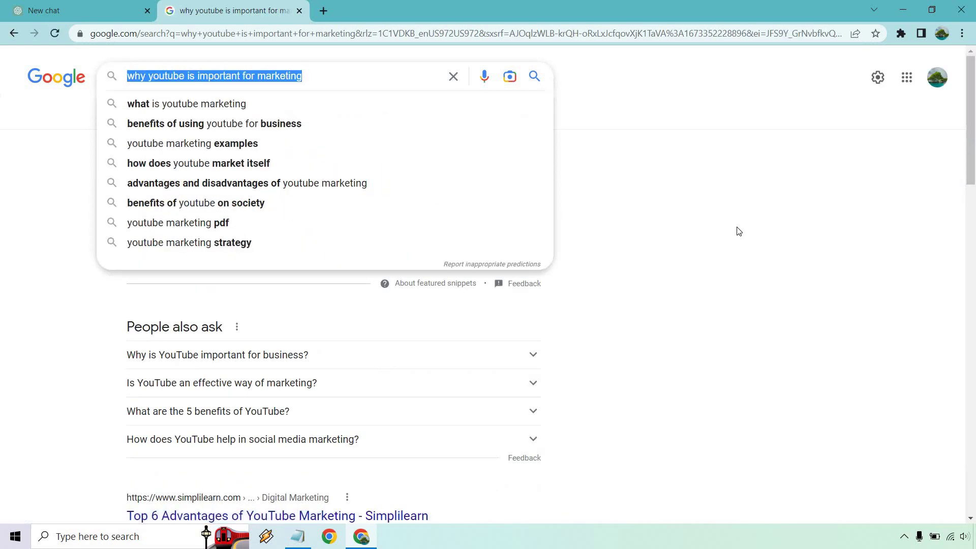
{"action": "key", "text": "ctrl+c"}
{"action": "left_click", "coordinate": [81, 10]}
Send the blog-title prompt with the keyword appended, then paste a request for another title
{"action": "key", "text": "ctrl+v"}
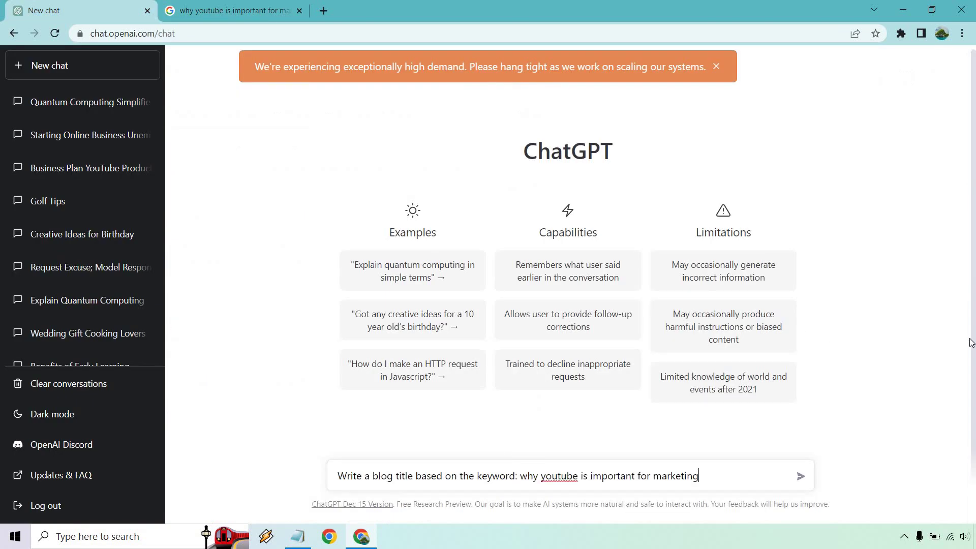
{"action": "key", "text": "Return"}
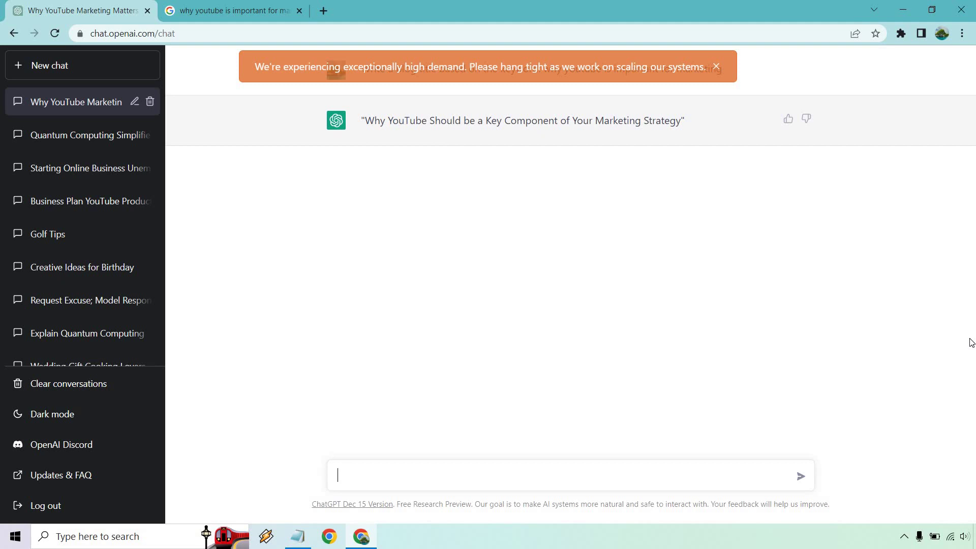
{"action": "key", "text": "ctrl+v"}
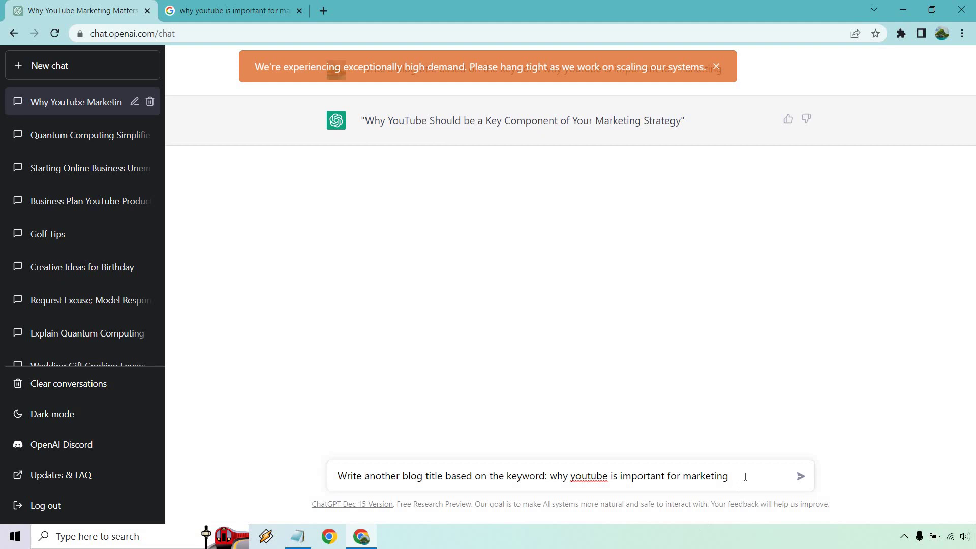
Request more titles: 'Write another blog title', 'Give me another title', then 'How about another title'
{"action": "key", "text": "Return"}
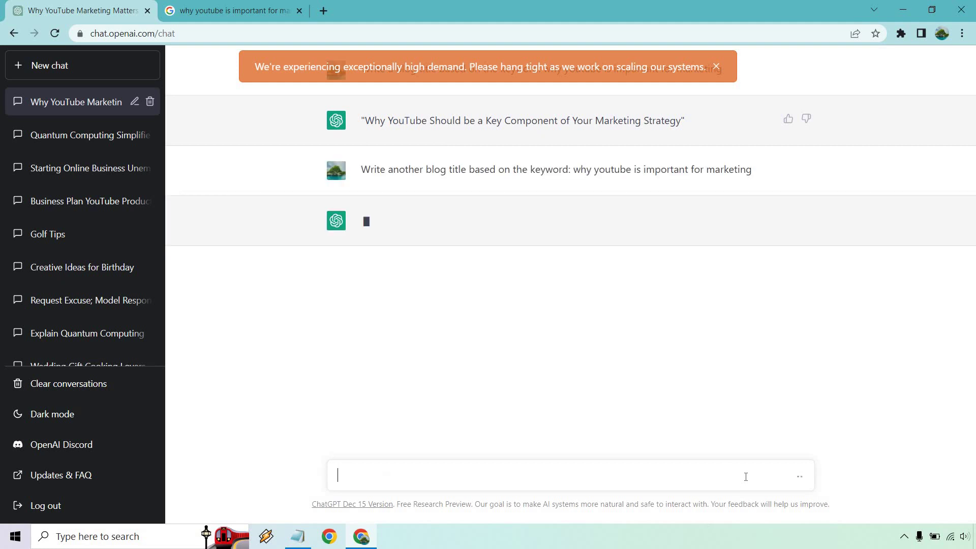
{"action": "type", "text": "Write another"}
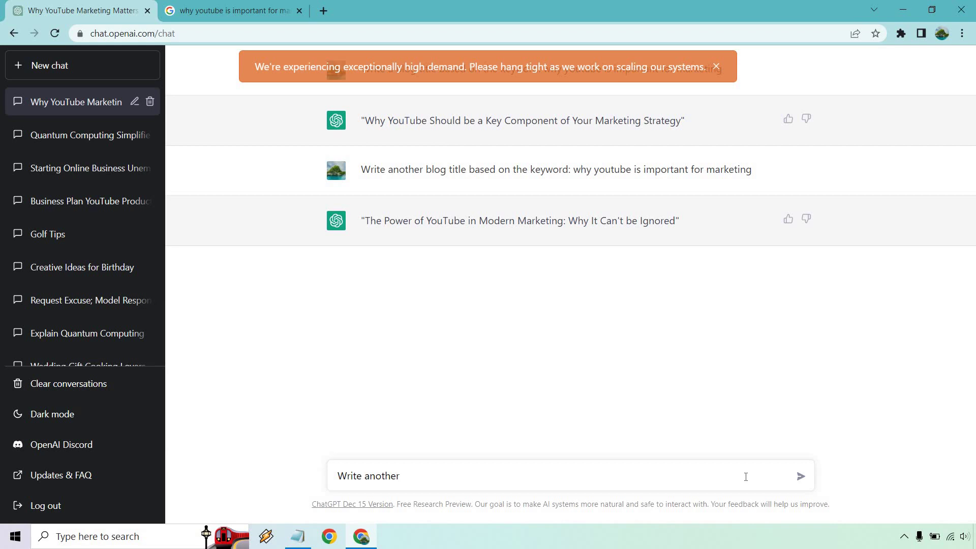
{"action": "type", "text": " blog title"}
{"action": "key", "text": "ctrl+a"}
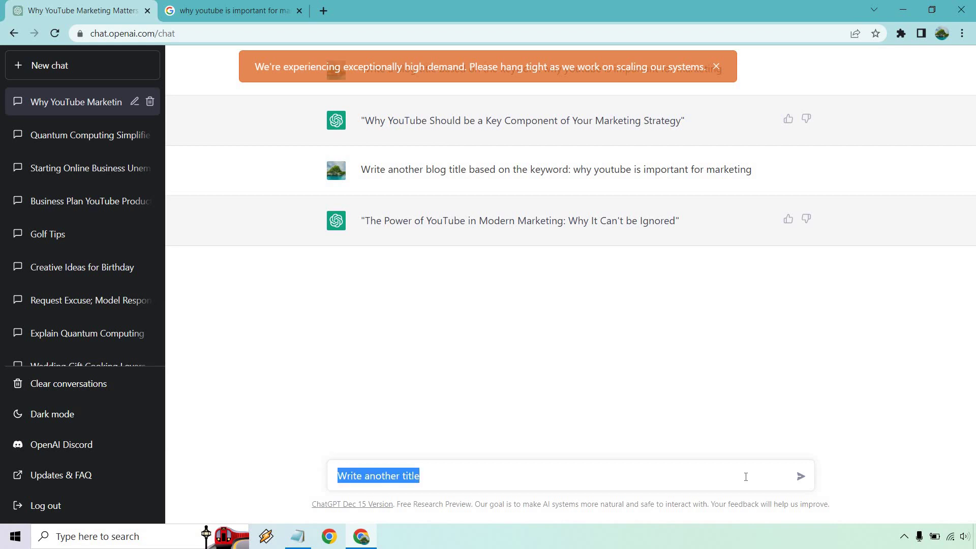
{"action": "type", "text": "Give me anothet"}
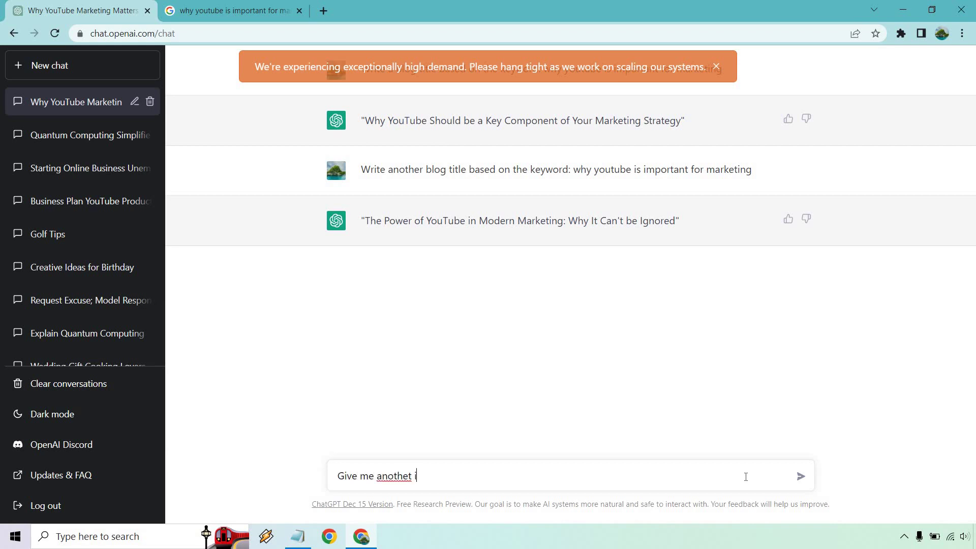
{"action": "key", "text": "BackSpace"}
{"action": "key", "text": "BackSpace"}
{"action": "type", "text": "r title"}
{"action": "key", "text": "Return"}
{"action": "type", "text": "How "}
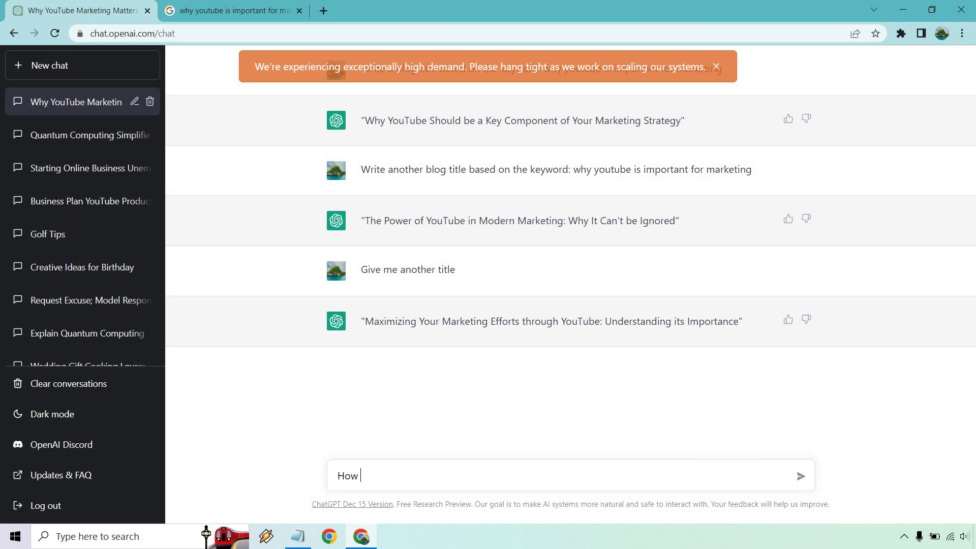
{"action": "type", "text": "about another title"}
{"action": "key", "text": "Return"}
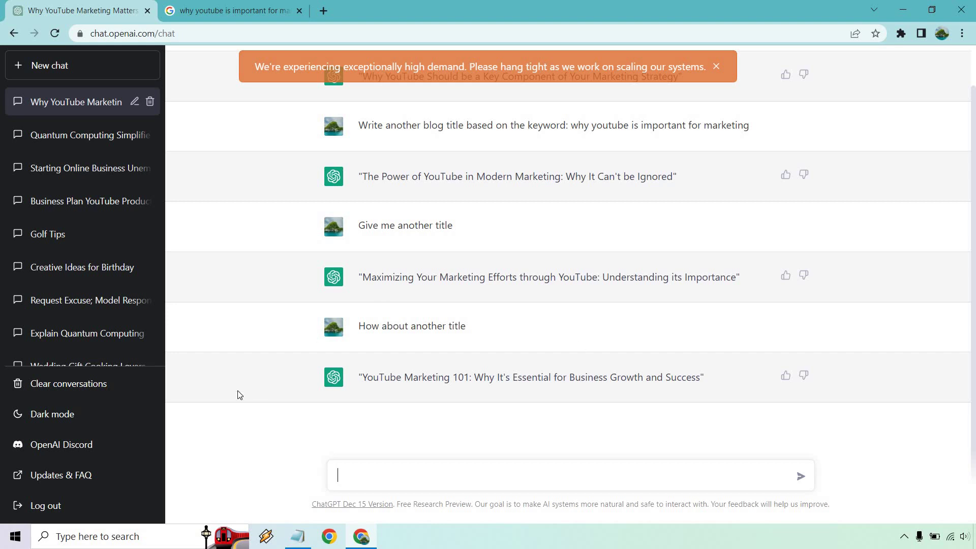
Copy the meta-description prompt from line 3 of the Notepad SEO notes into ChatGPT's message box
{"action": "left_click", "coordinate": [298, 536]}
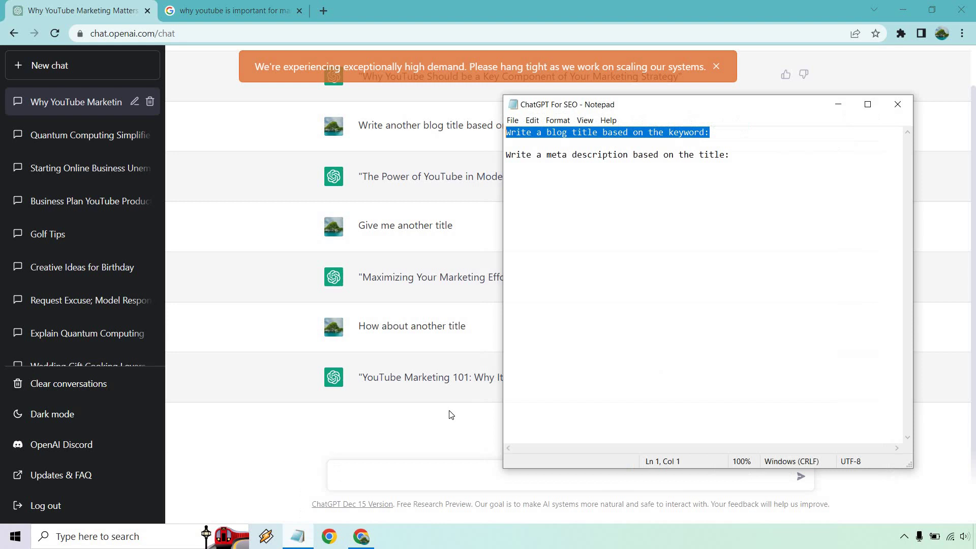
{"action": "left_click_drag", "start_coordinate": [731, 154], "coordinate": [507, 161]}
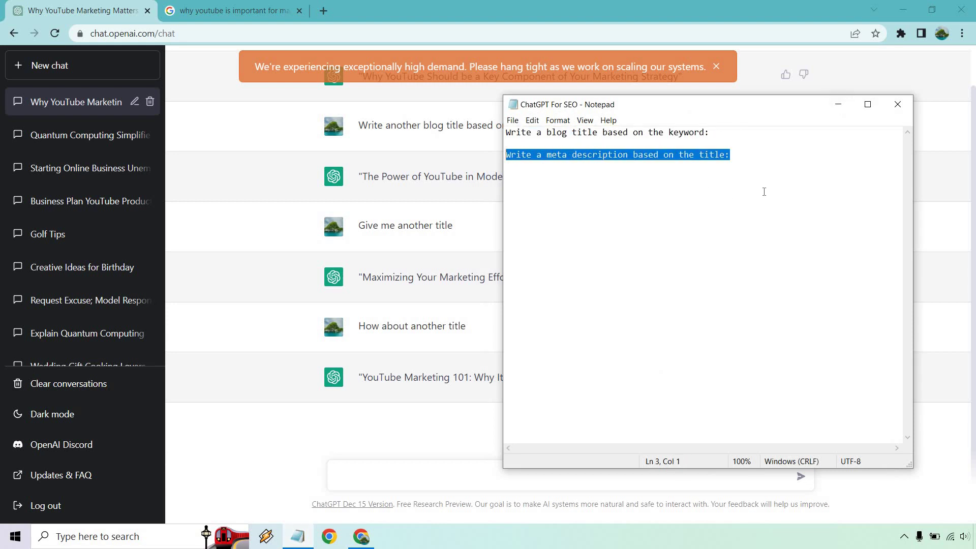
{"action": "left_click", "coordinate": [836, 107]}
{"action": "key", "text": "ctrl+v"}
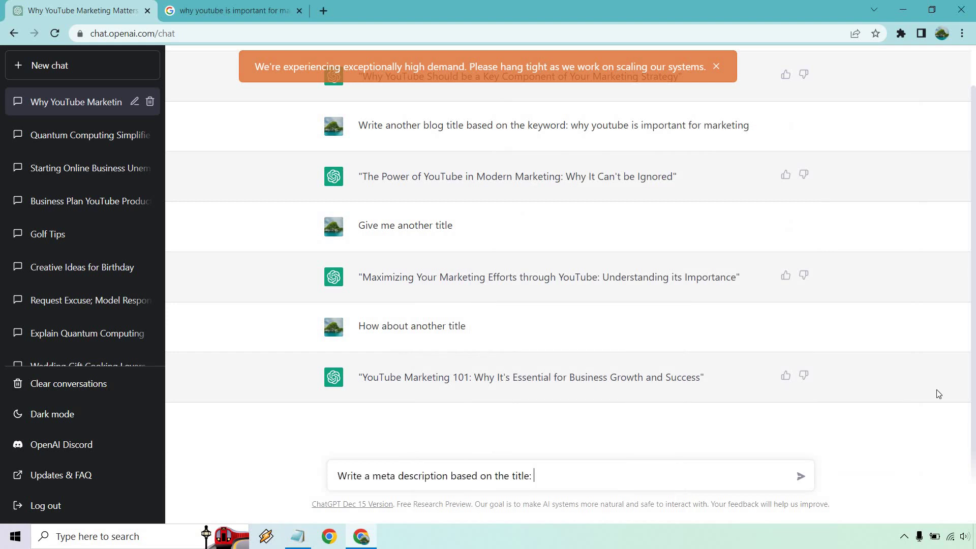
Add the title 'Why YouTube Should be a Key Component of Your Marketing Strategy' to the prompt and send it
{"action": "scroll", "coordinate": [647, 221], "scroll_direction": "up", "scroll_amount": 1}
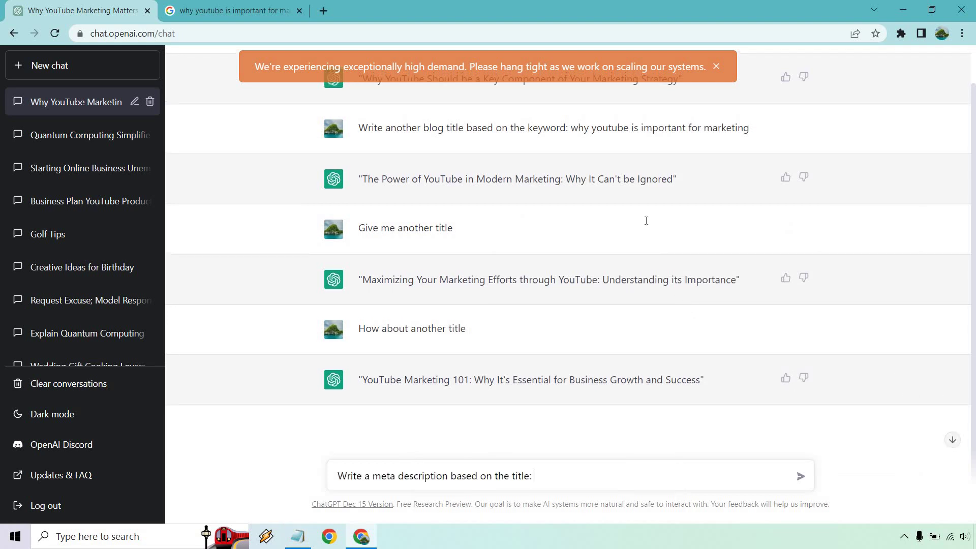
{"action": "scroll", "coordinate": [646, 221], "scroll_direction": "up", "scroll_amount": 1}
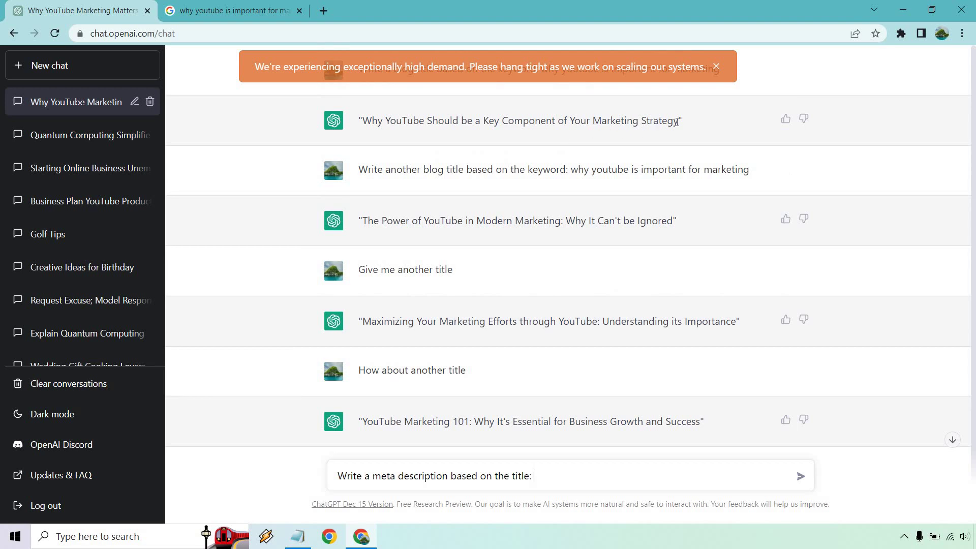
{"action": "left_click_drag", "start_coordinate": [678, 121], "coordinate": [362, 120]}
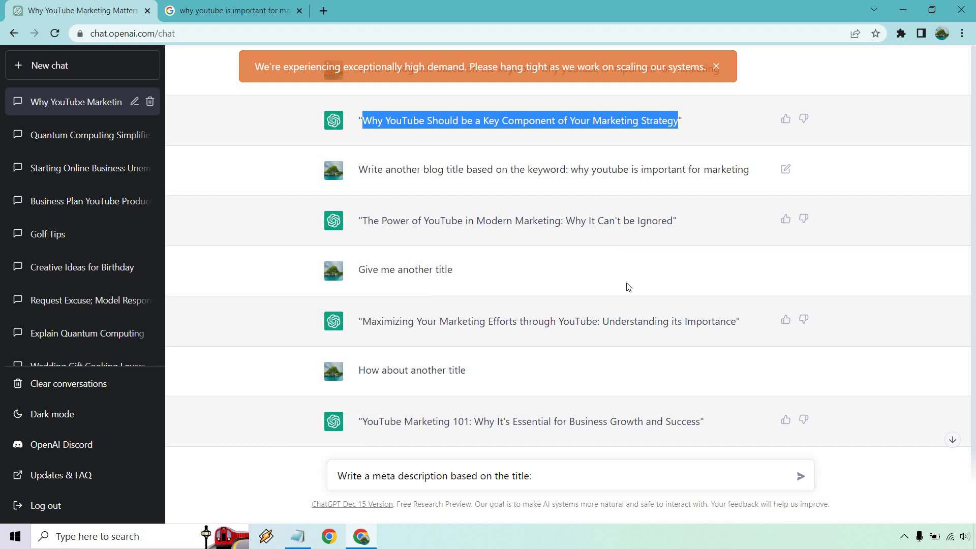
{"action": "scroll", "coordinate": [605, 432], "scroll_direction": "down", "scroll_amount": 1}
{"action": "left_click", "coordinate": [596, 476]}
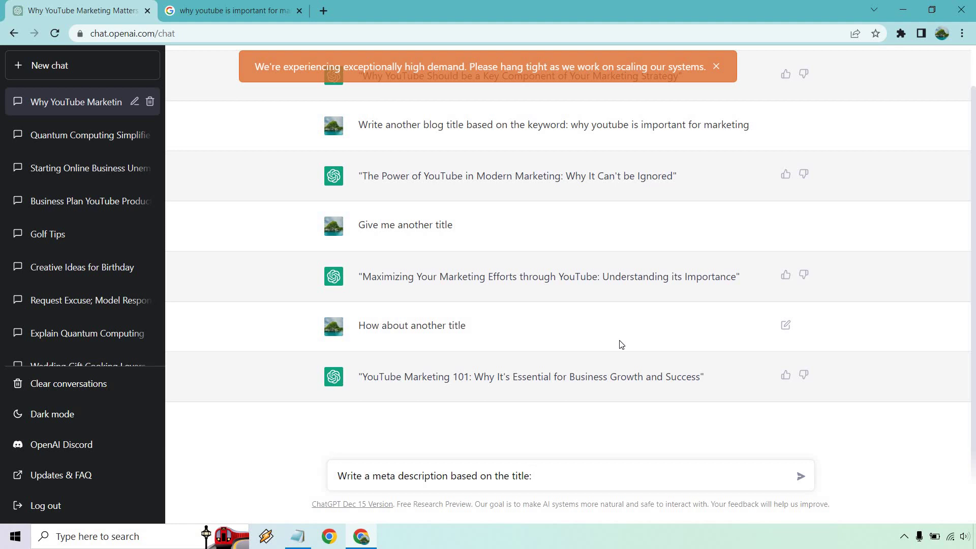
{"action": "scroll", "coordinate": [596, 188], "scroll_direction": "up", "scroll_amount": 1}
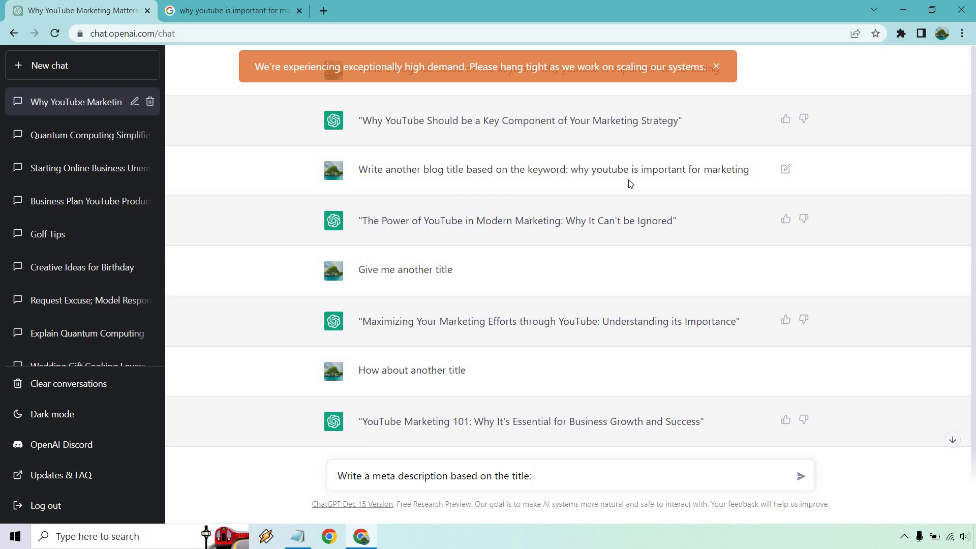
{"action": "key", "text": "ctrl+v"}
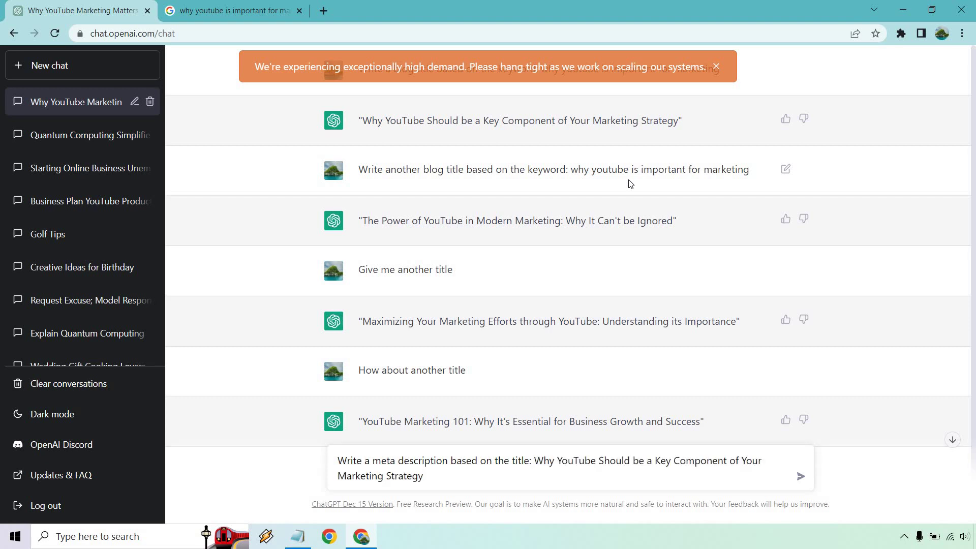
{"action": "key", "text": "Return"}
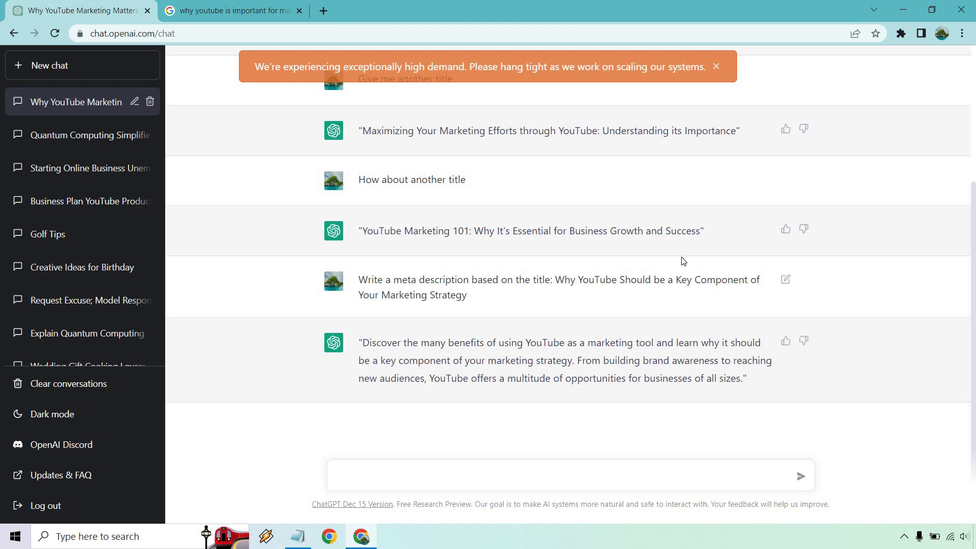
Send the earlier request reworded as 'Write another meta description' for the same title
{"action": "key", "text": "ctrl+v"}
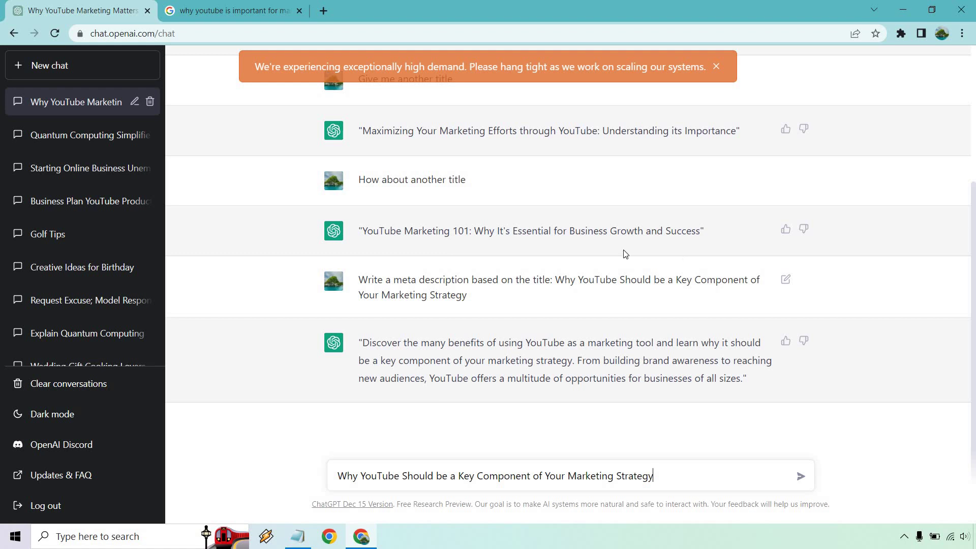
{"action": "left_click_drag", "start_coordinate": [480, 300], "coordinate": [358, 279]}
{"action": "key", "text": "ctrl+c"}
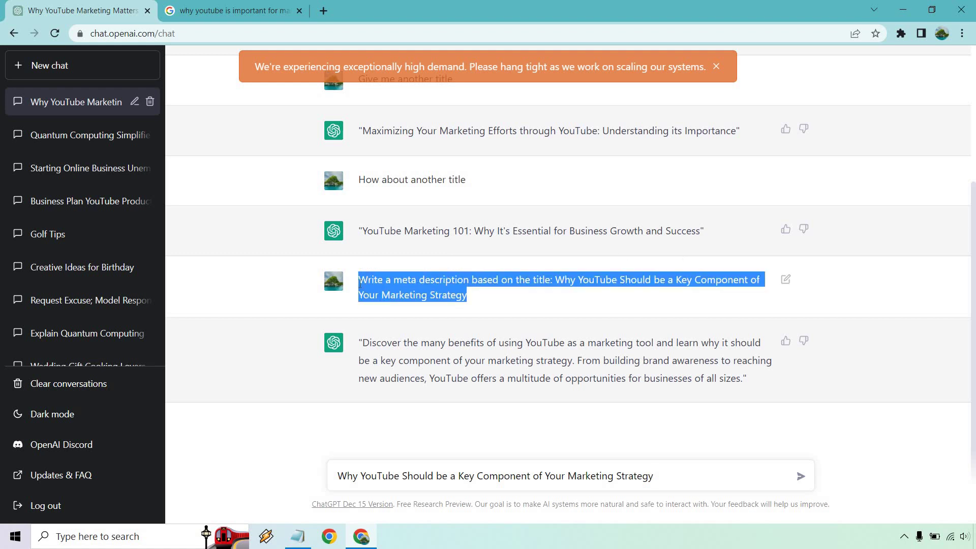
{"action": "left_click", "coordinate": [645, 474]}
{"action": "key", "text": "ctrl+a"}
{"action": "key", "text": "ctrl+v"}
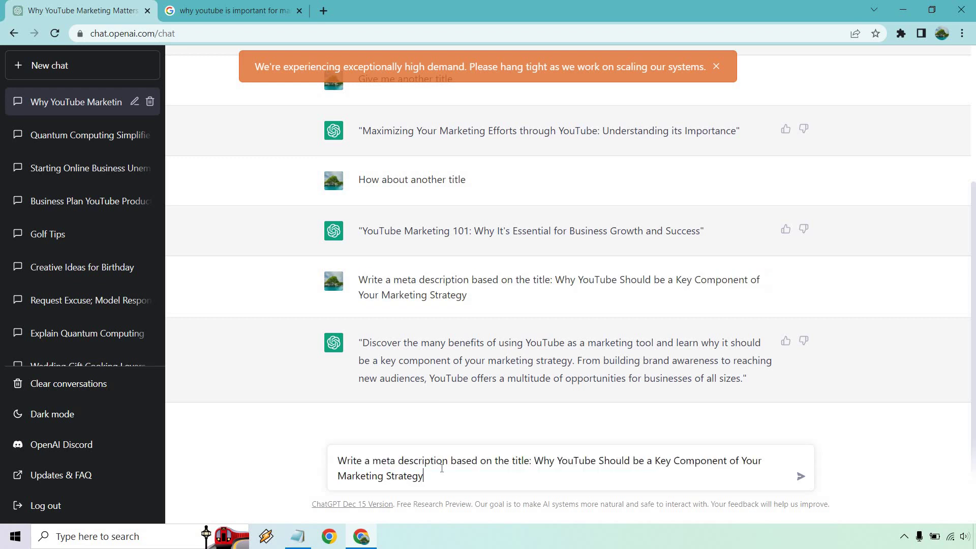
{"action": "left_click", "coordinate": [370, 461]}
{"action": "type", "text": "nother"}
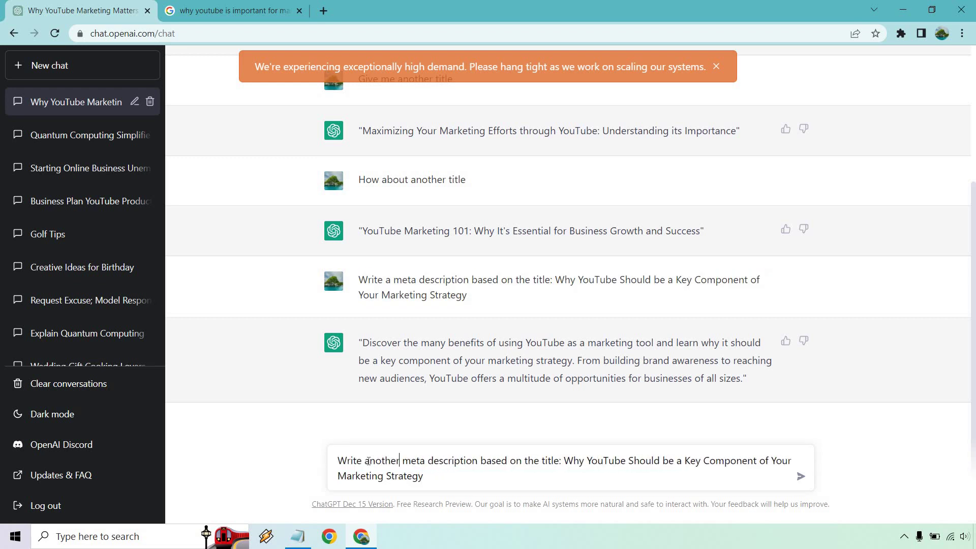
{"action": "key", "text": "ctrl+a"}
{"action": "key", "text": "ctrl+c"}
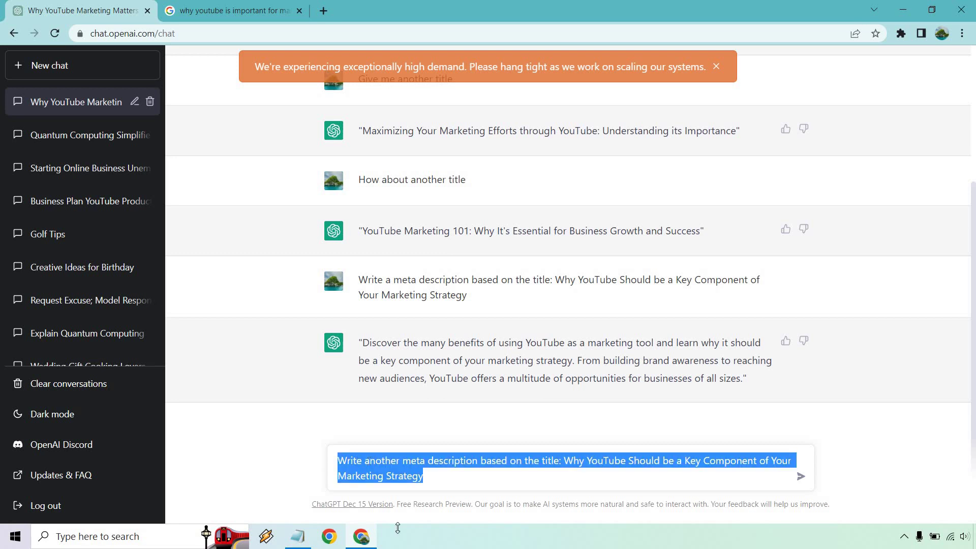
{"action": "left_click", "coordinate": [436, 479]}
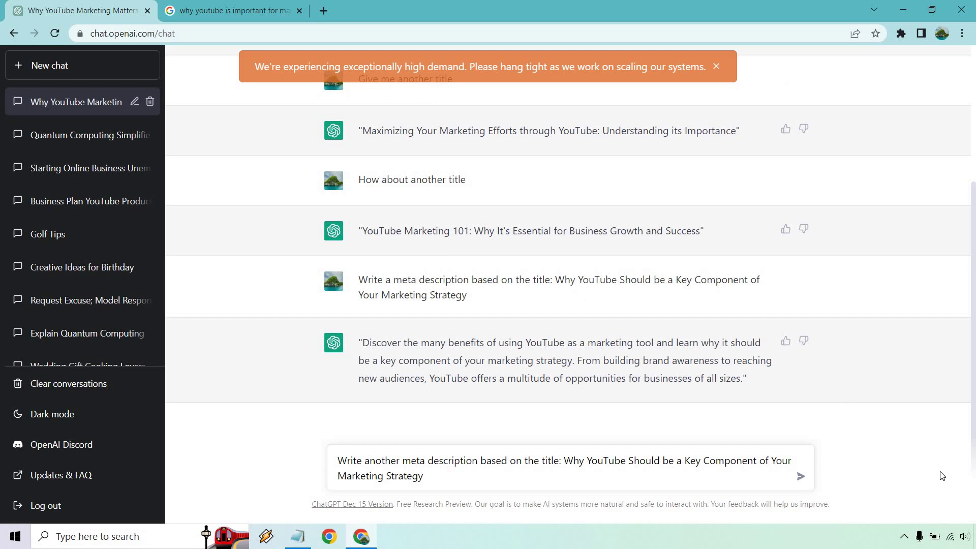
{"action": "key", "text": "Return"}
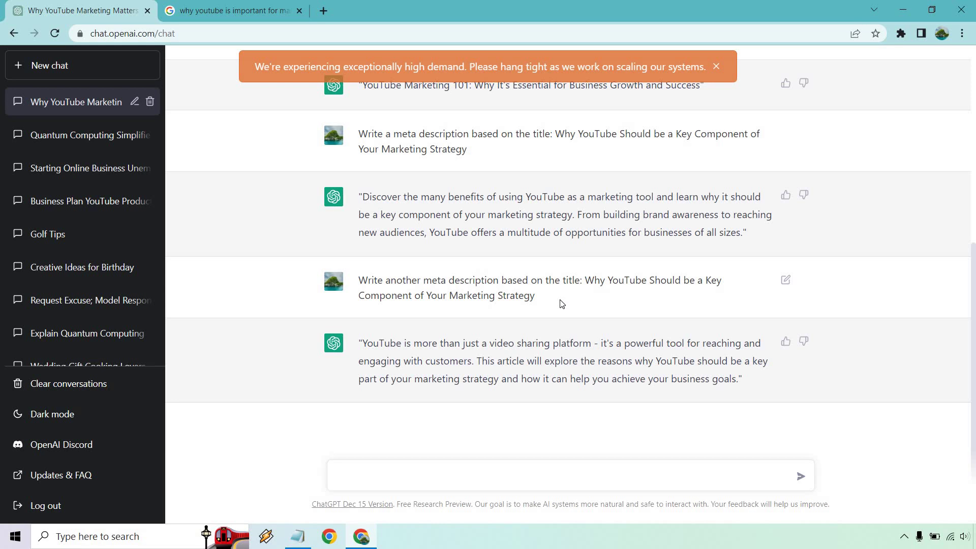
Send the saved meta-description request with 'and why you should build a list' appended
{"action": "key", "text": "ctrl+v"}
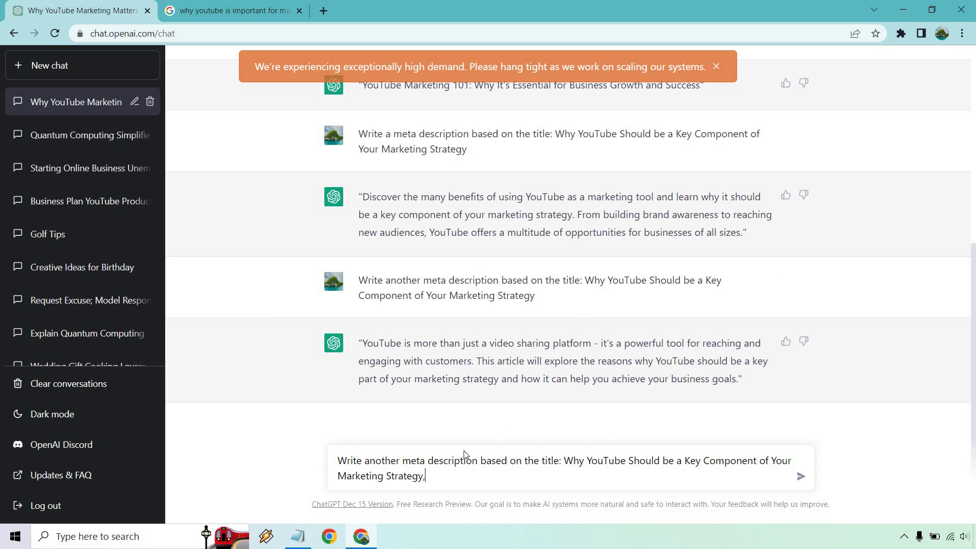
{"action": "type", "text": "and why you should build a list"}
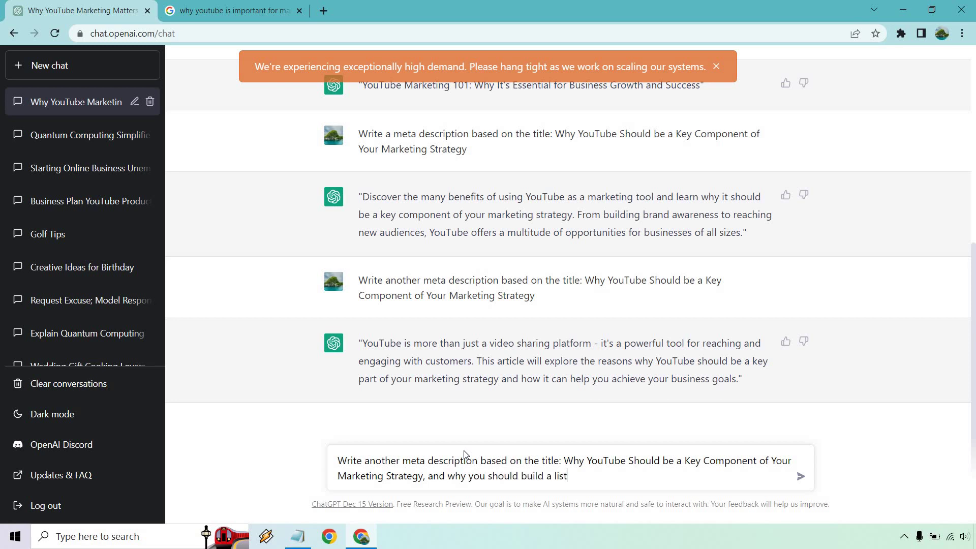
{"action": "key", "text": "Return"}
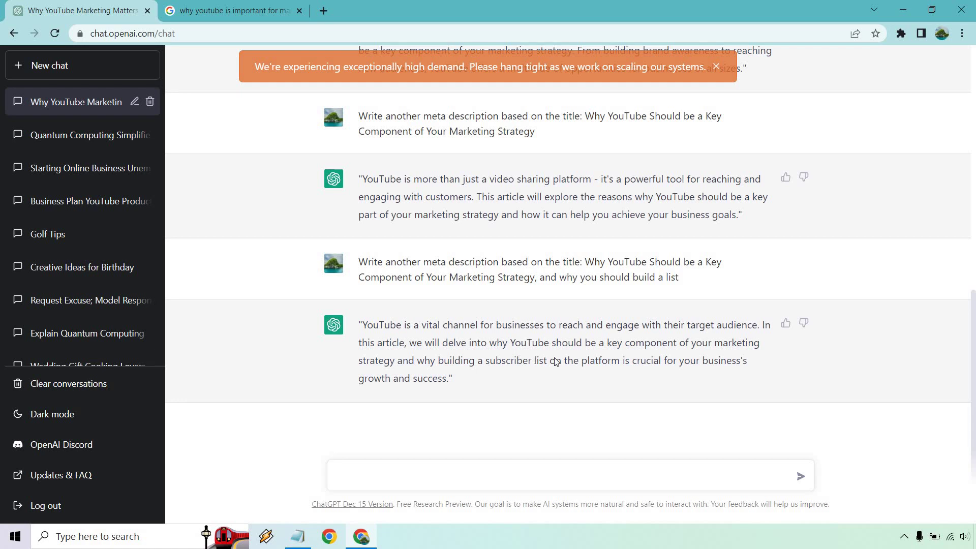
Close the Google search tab so only the ChatGPT conversation stays open
{"action": "scroll", "coordinate": [554, 361], "scroll_direction": "up", "scroll_amount": 5}
{"action": "scroll", "coordinate": [556, 362], "scroll_direction": "down", "scroll_amount": 5}
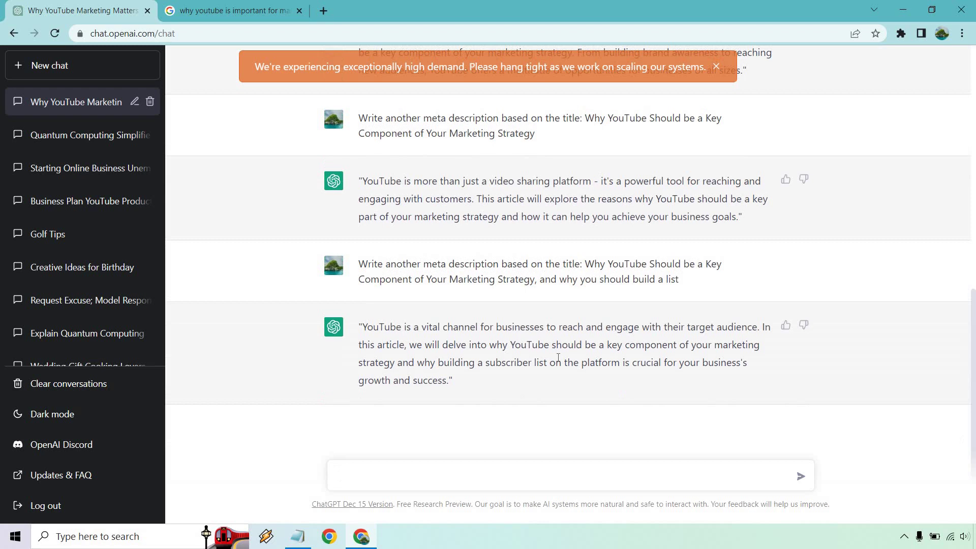
{"action": "scroll", "coordinate": [559, 359], "scroll_direction": "up", "scroll_amount": 5}
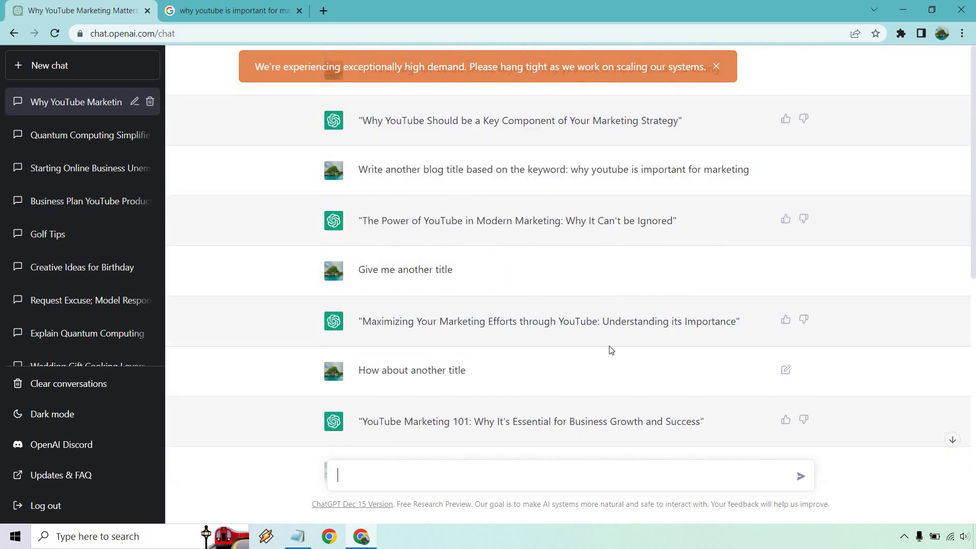
{"action": "left_click", "coordinate": [299, 11]}
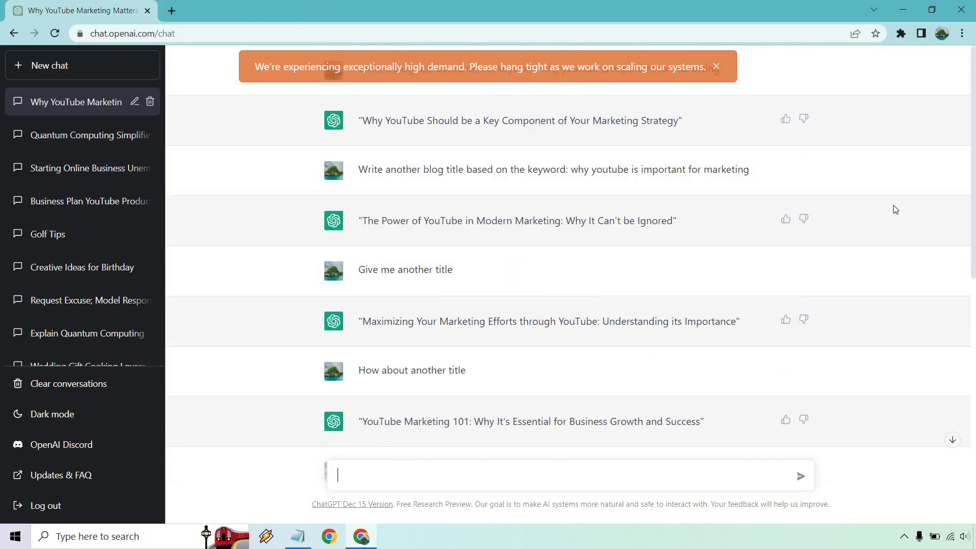